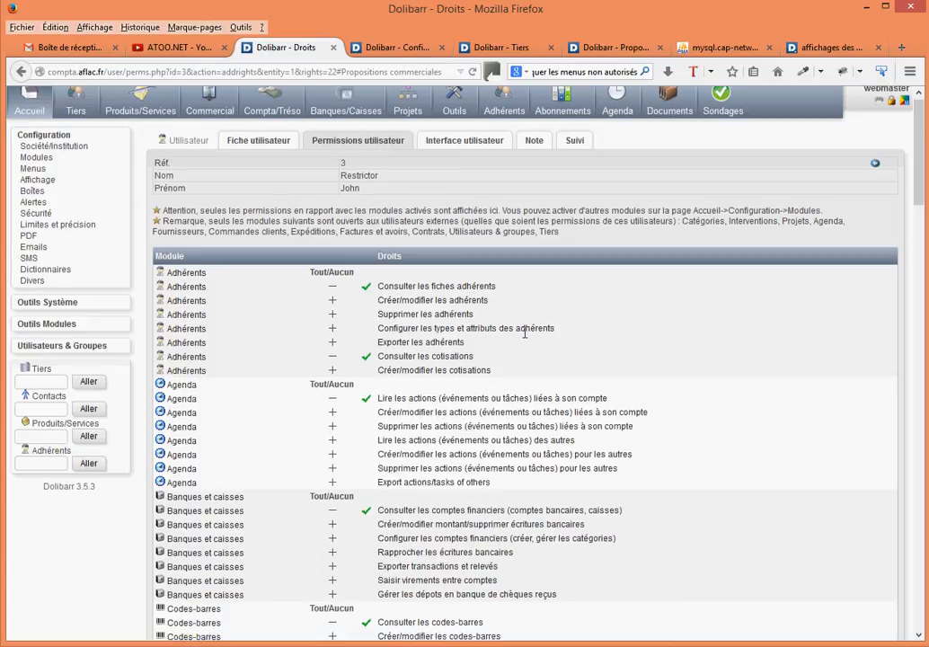
Review the permissions granted to the restricted user across the modules, from Adhérents down to Propositions commerciales.
scroll(531, 331, "down", 5)
scroll(526, 332, "up", 3)
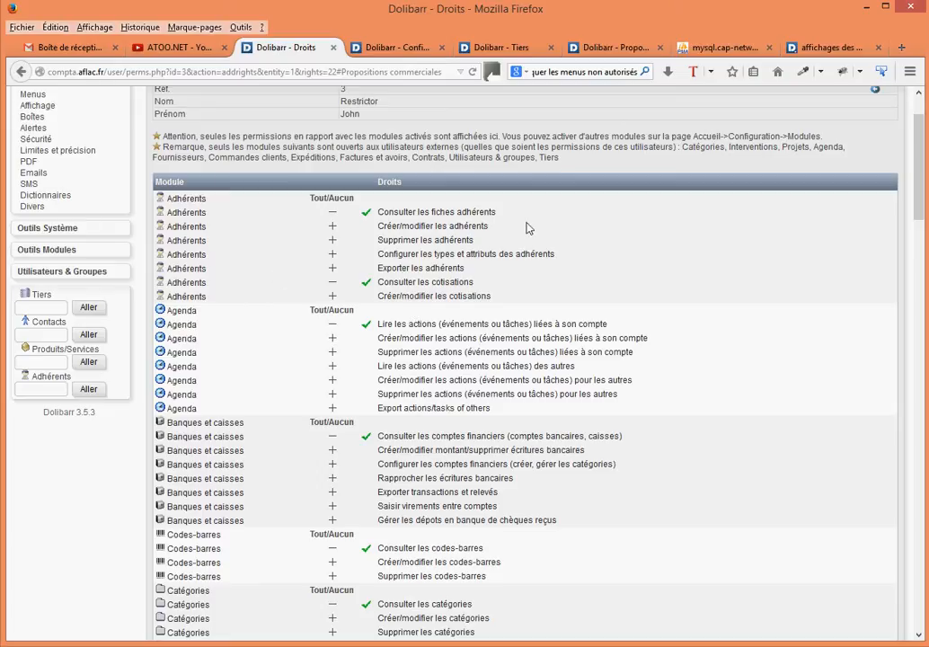
scroll(527, 228, "up", 2)
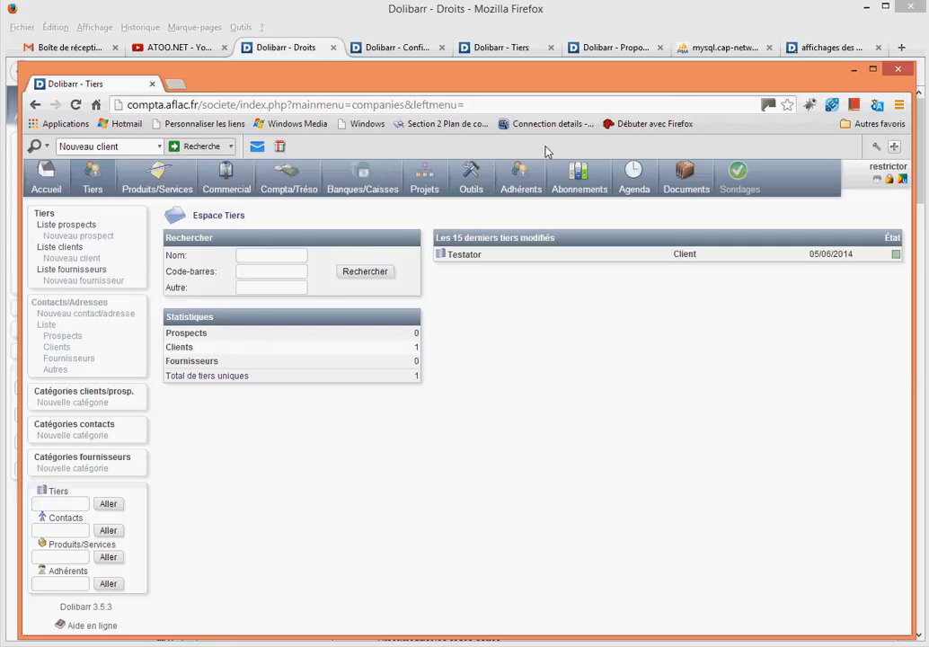
left_click(455, 22)
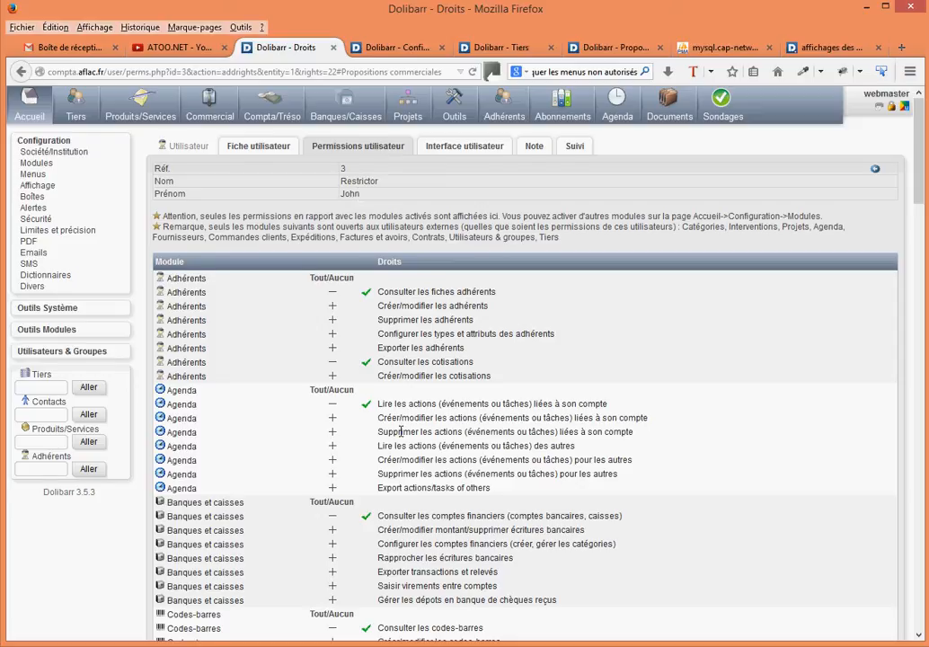
scroll(402, 432, "down", 8)
scroll(416, 377, "up", 2)
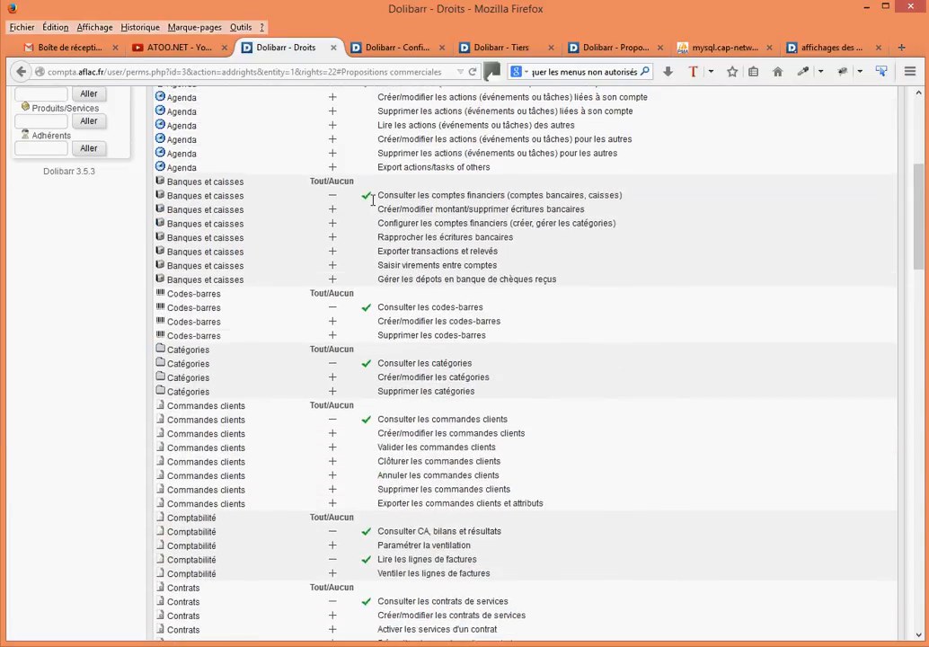
scroll(372, 199, "up", 2)
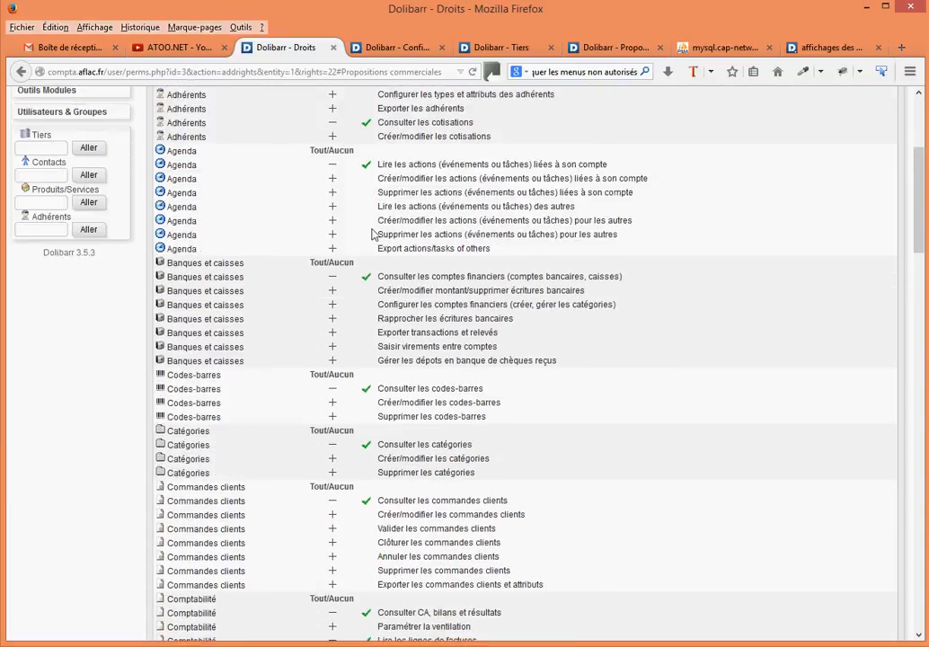
scroll(369, 262, "down", 5)
scroll(368, 263, "down", 2)
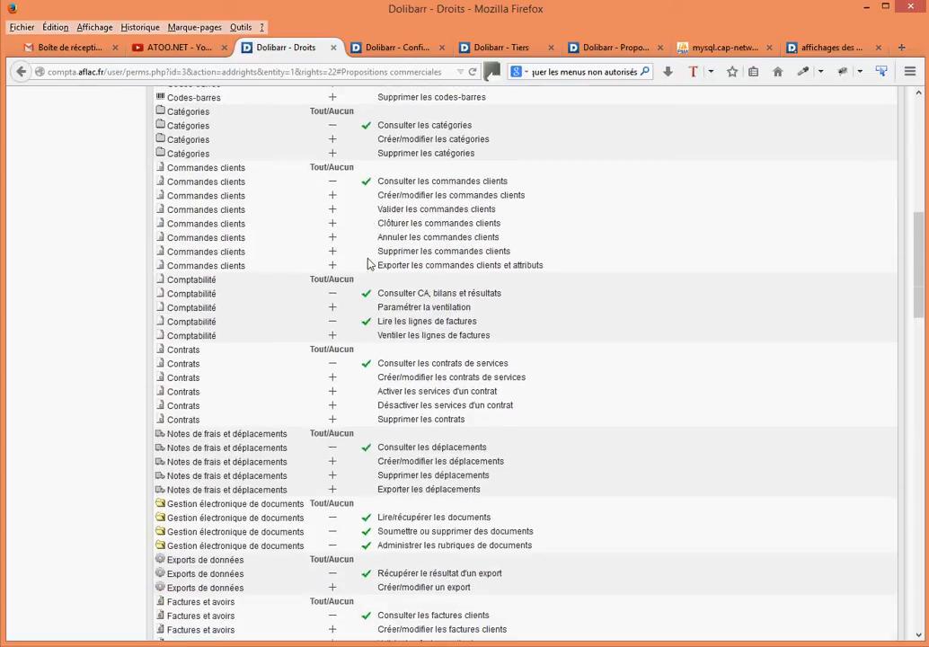
scroll(368, 264, "down", 12)
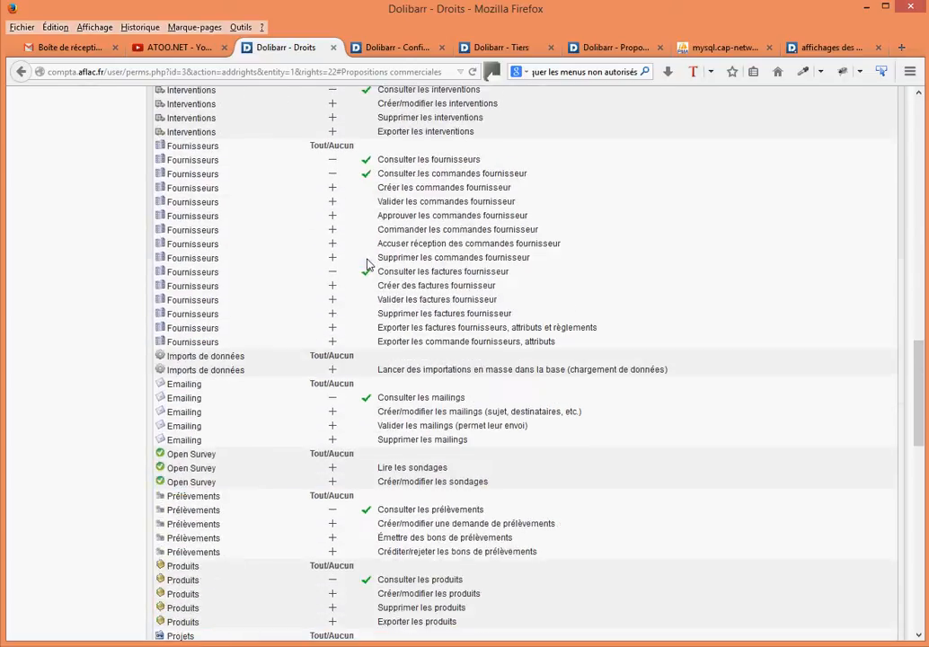
scroll(368, 263, "down", 8)
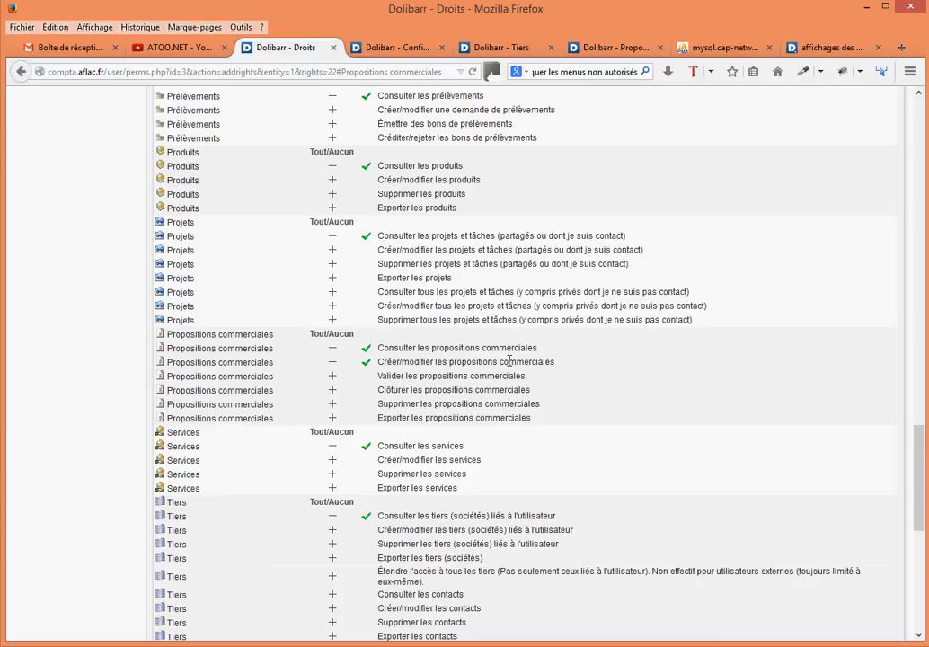
Examine the Tiers permissions, comparing access to third parties linked to the user with the right extending access to all third parties.
scroll(451, 404, "down", 3)
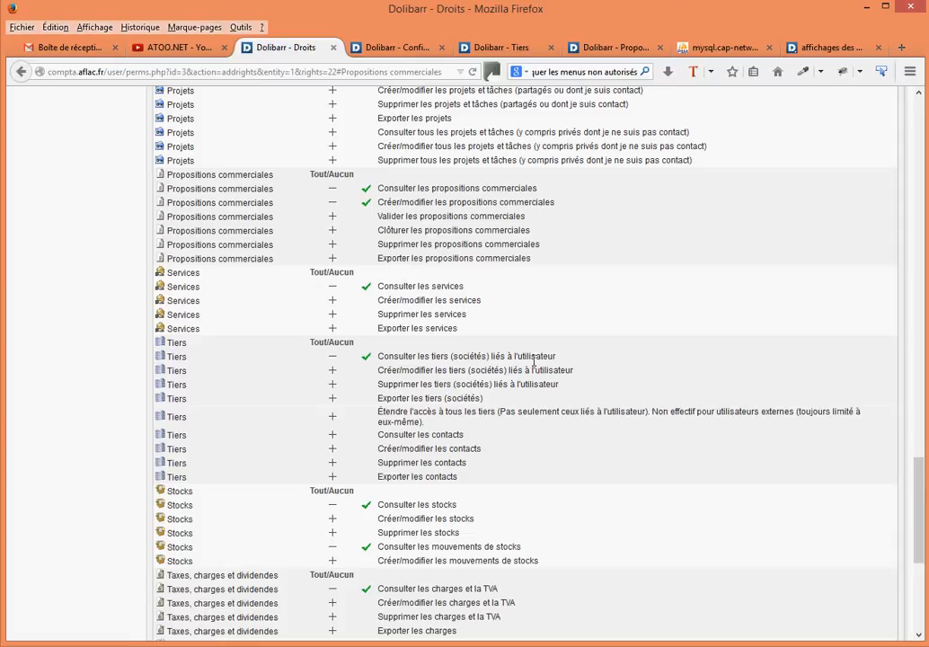
left_click_drag(495, 356, 556, 357)
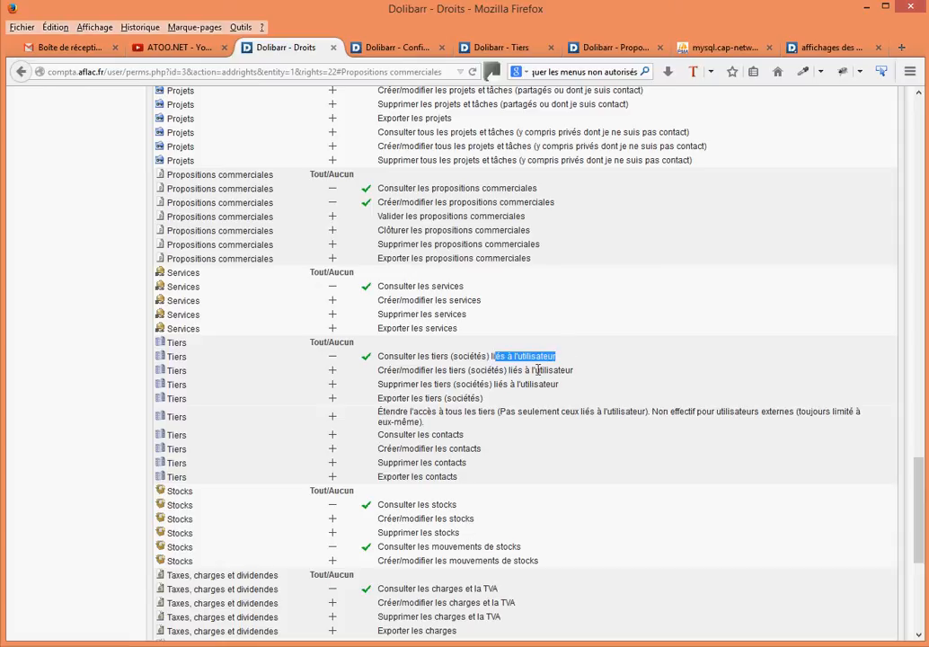
left_click(378, 416)
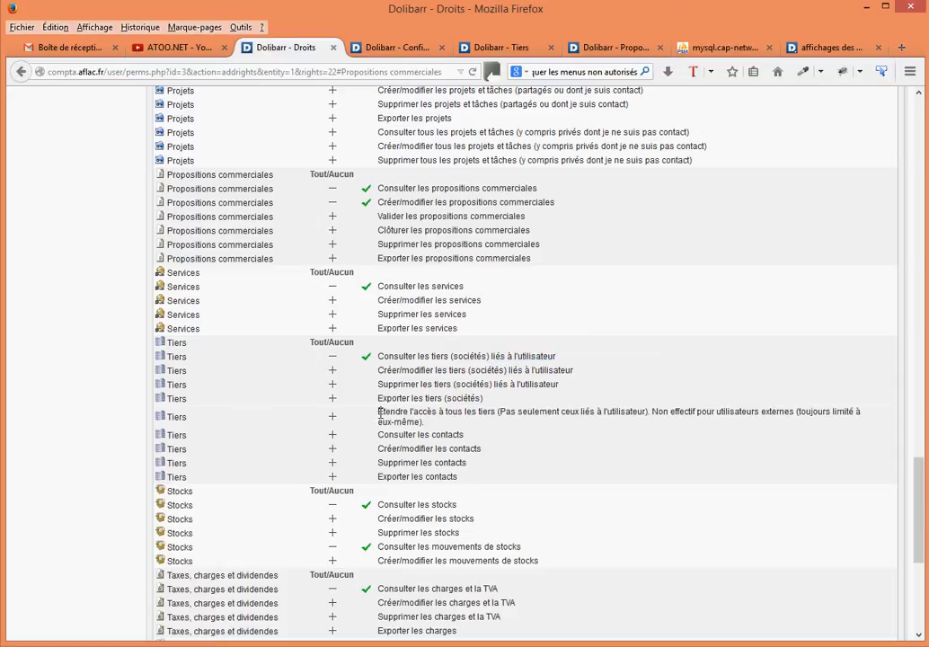
left_click_drag(379, 412, 645, 411)
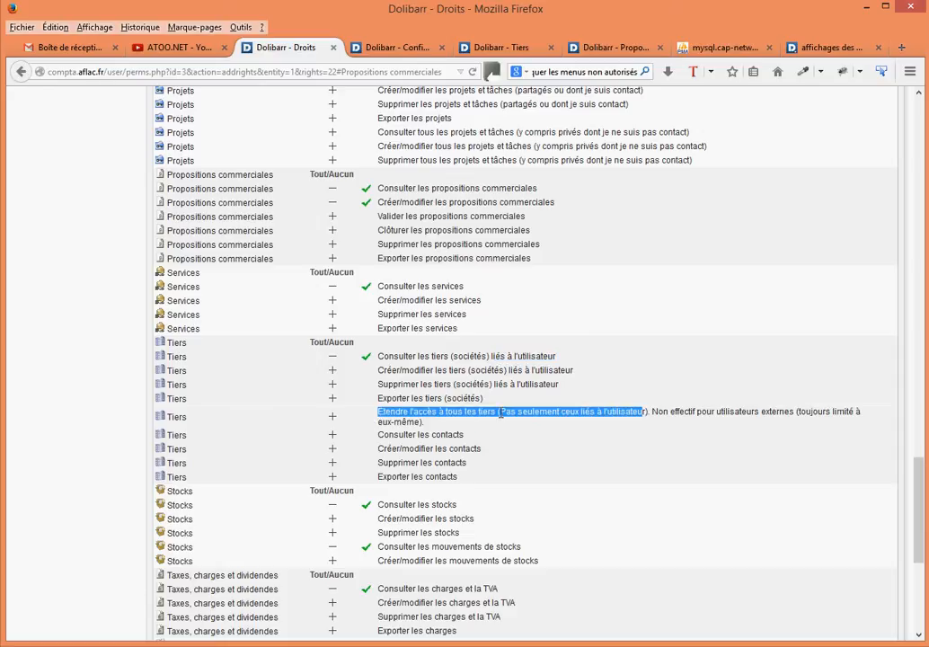
left_click(354, 416)
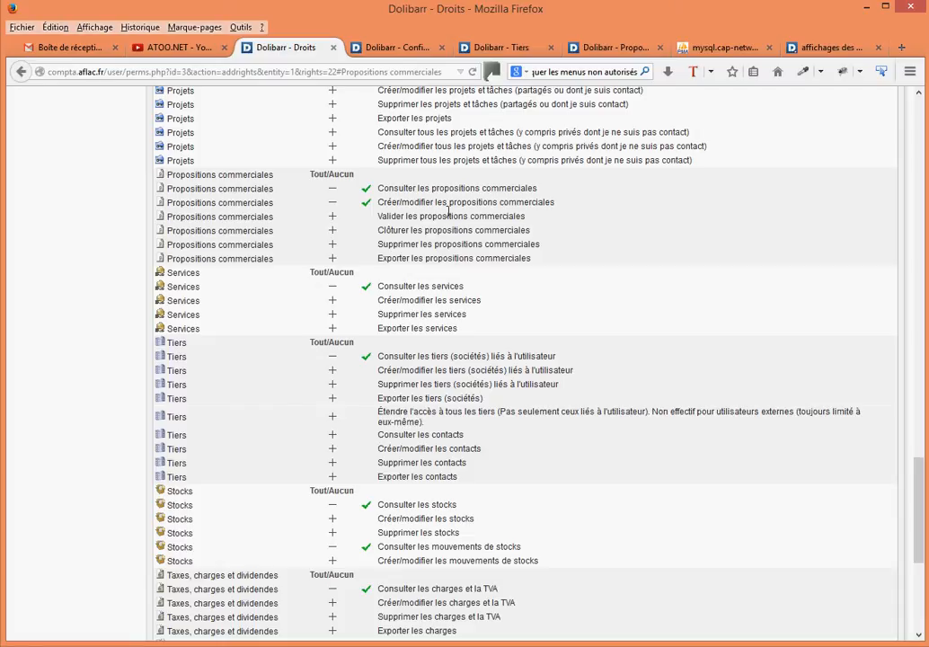
Compare the Tiers area in the administrator session with the restricted user's session in Chrome, including its greyed-out menu entries.
left_click(478, 55)
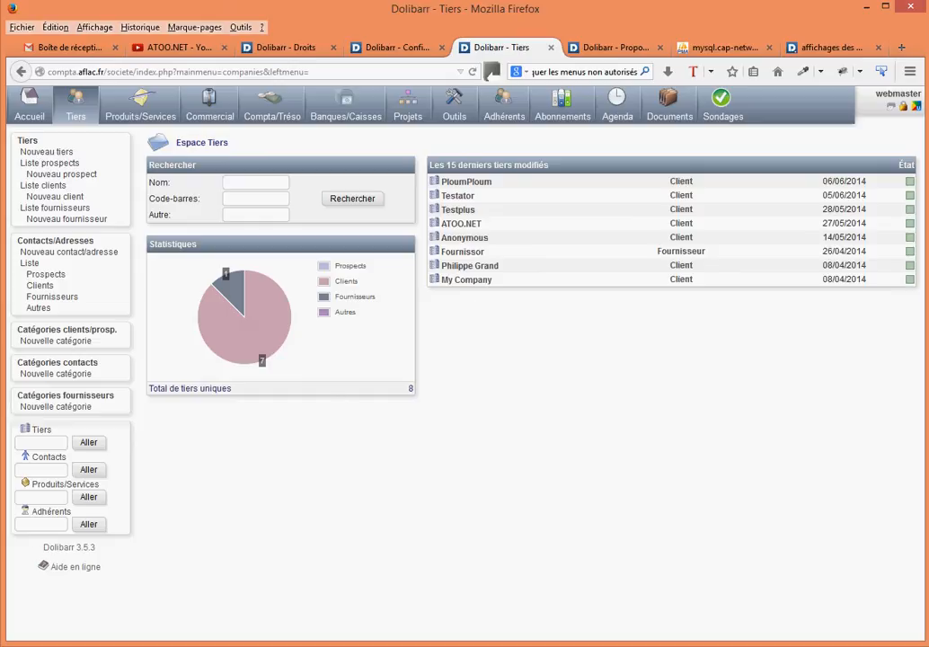
key("alt+Tab")
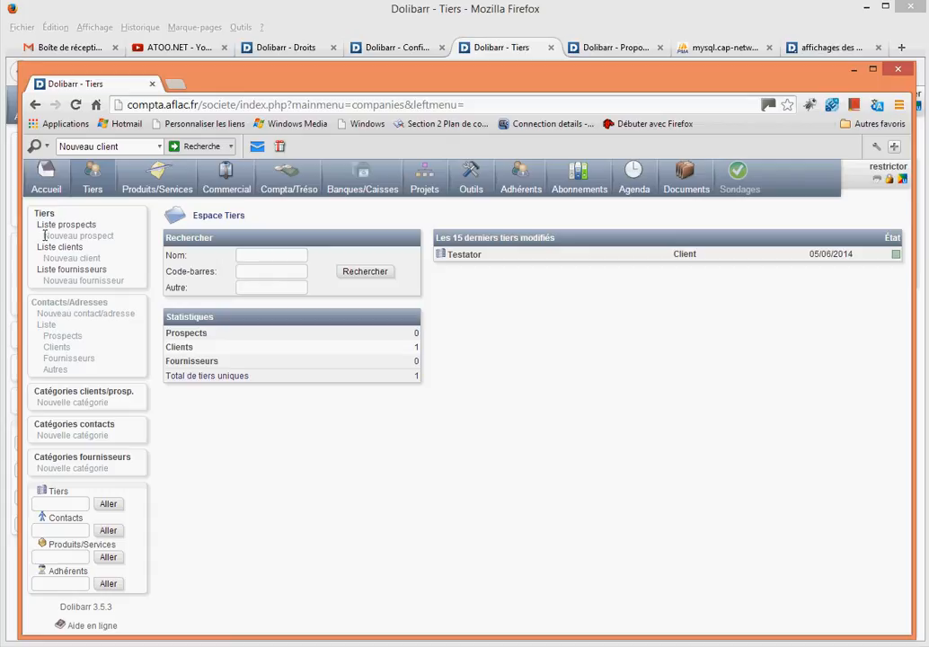
left_click_drag(44, 236, 121, 238)
left_click(120, 238)
left_click(341, 18)
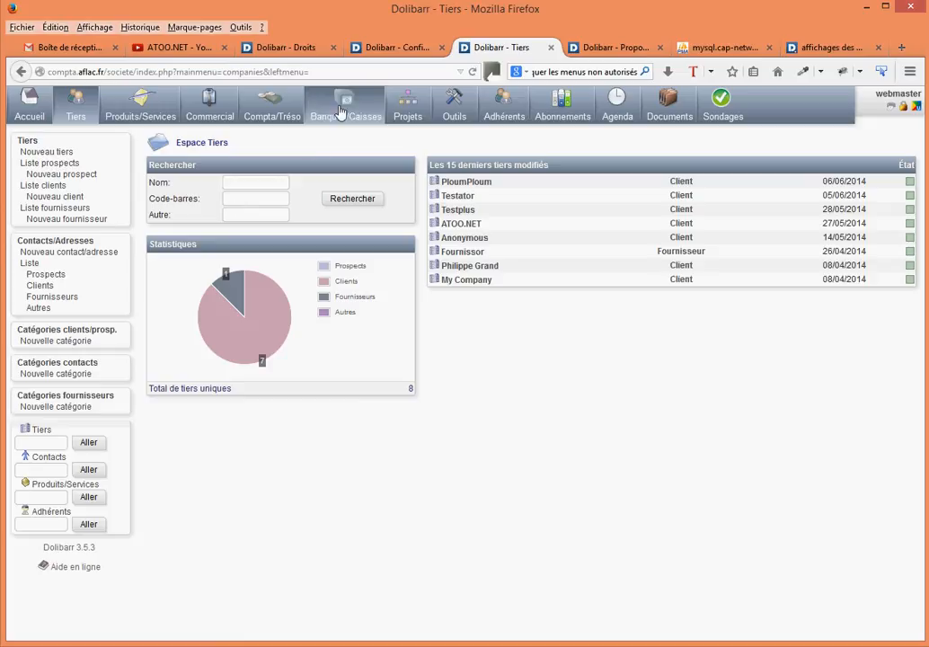
Enable hiding of unauthorised menus for internal users in the menu configuration, and reload the restricted user's session in Chrome.
left_click(400, 50)
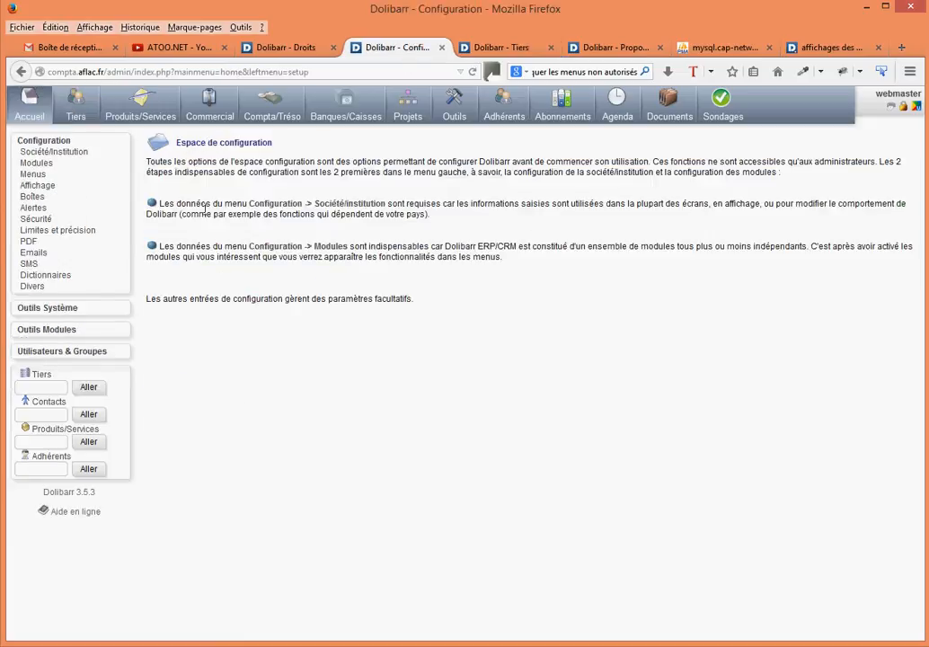
left_click(30, 177)
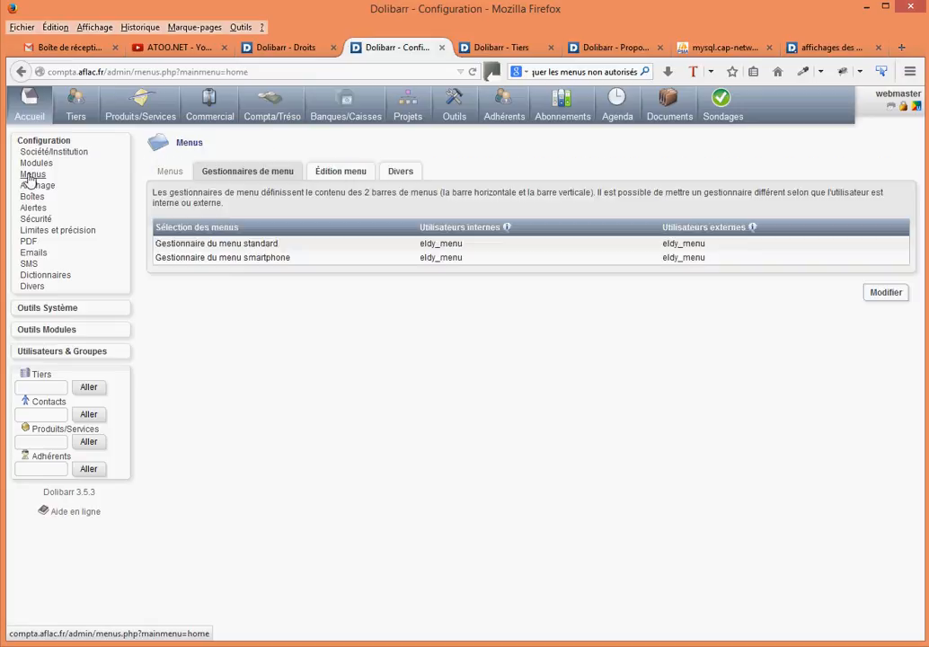
left_click(402, 174)
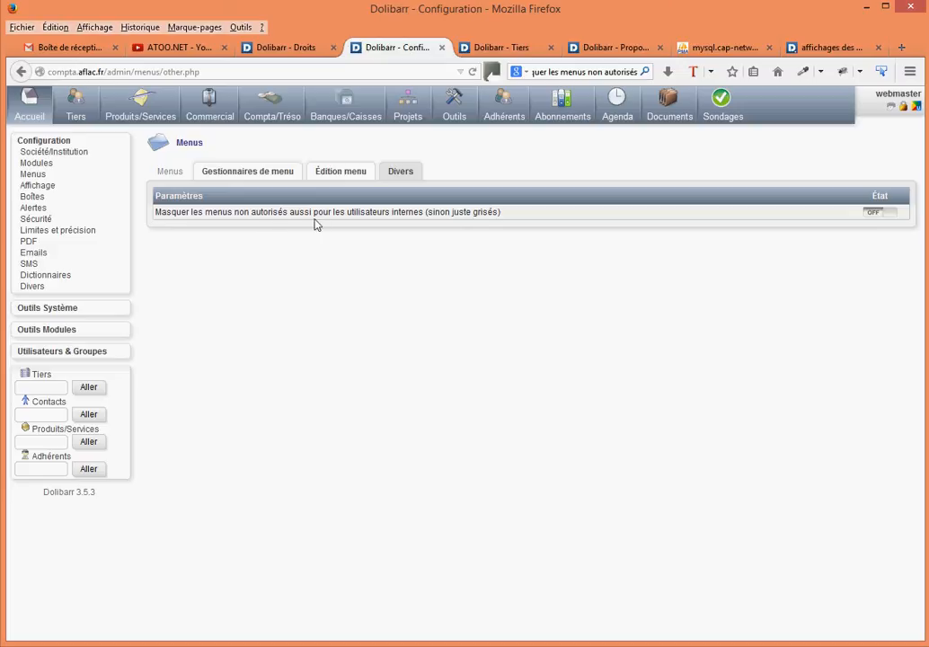
left_click(874, 216)
key("alt+Tab")
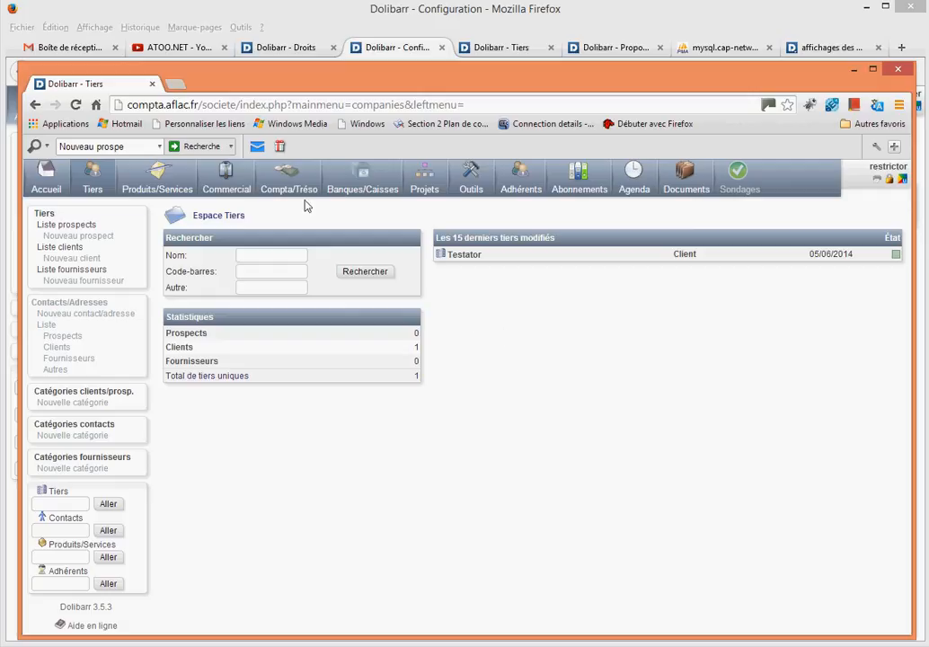
left_click(77, 105)
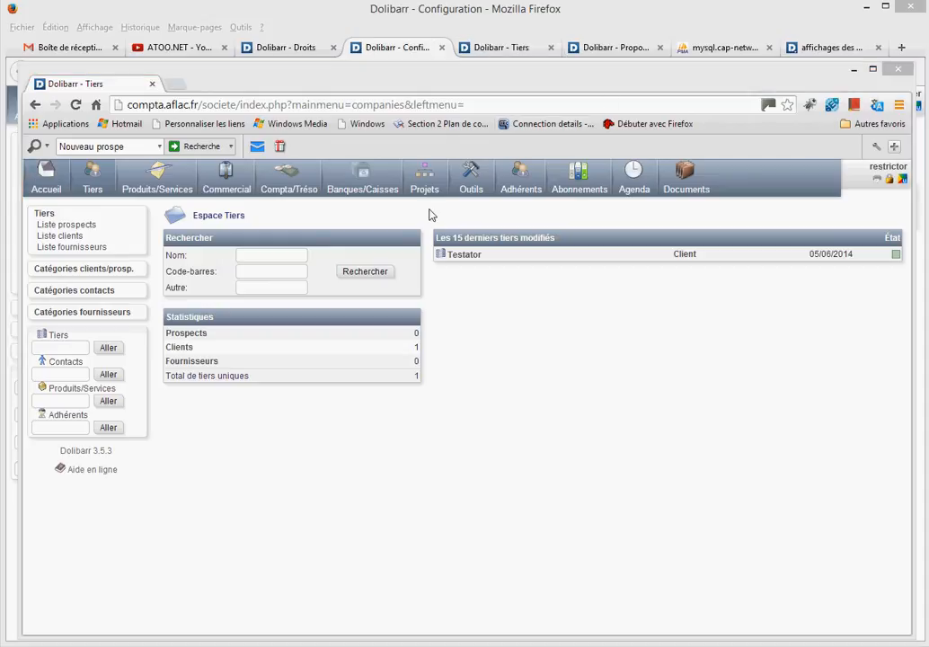
In the administrator session in Firefox, add the restricted user as a sales representative of the third party Anonymous.
left_click(609, 49)
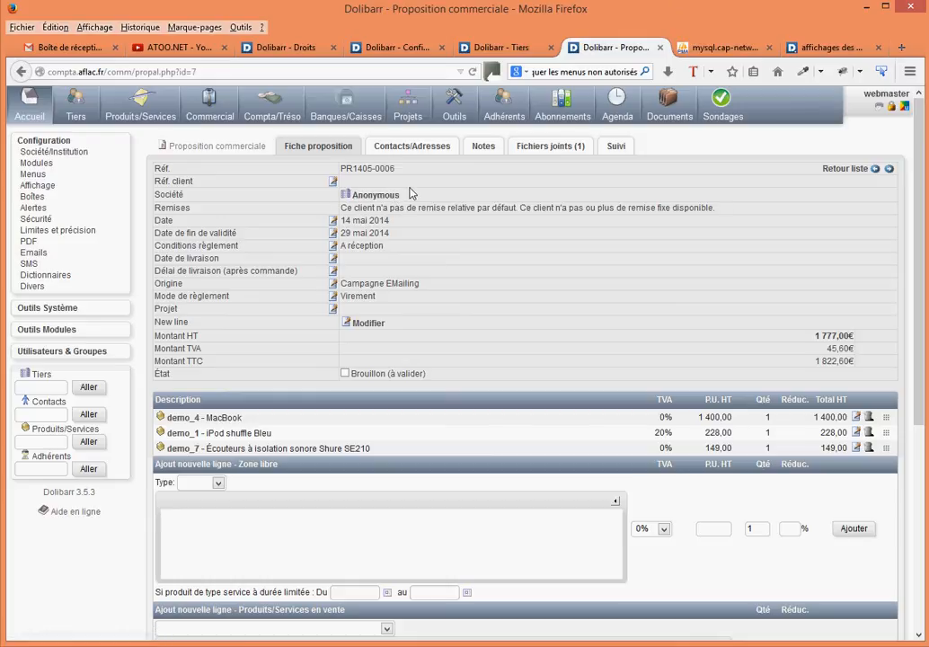
scroll(413, 266, "down", 2)
left_click(374, 195)
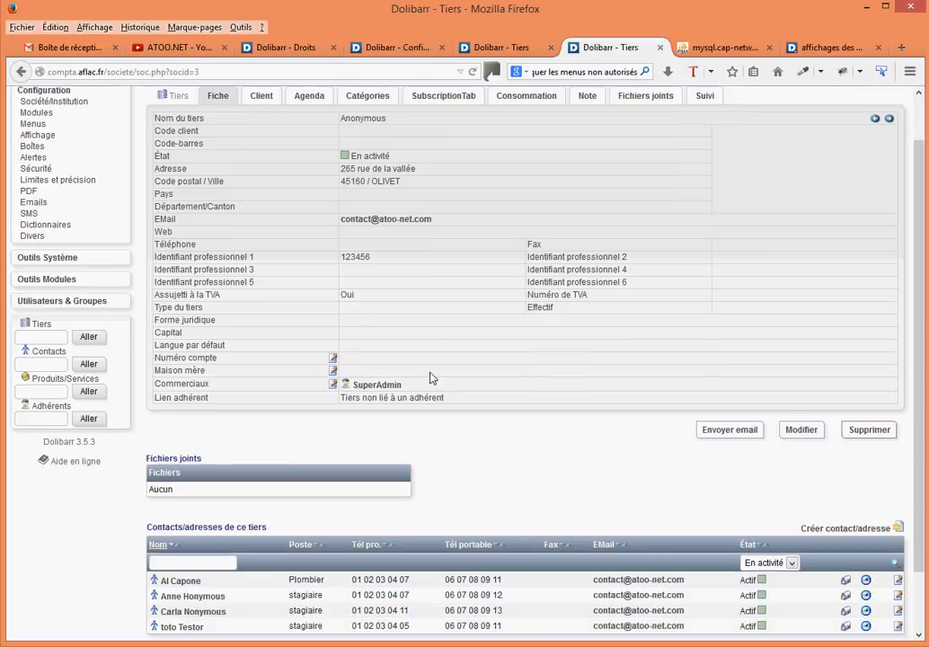
scroll(432, 377, "down", 2)
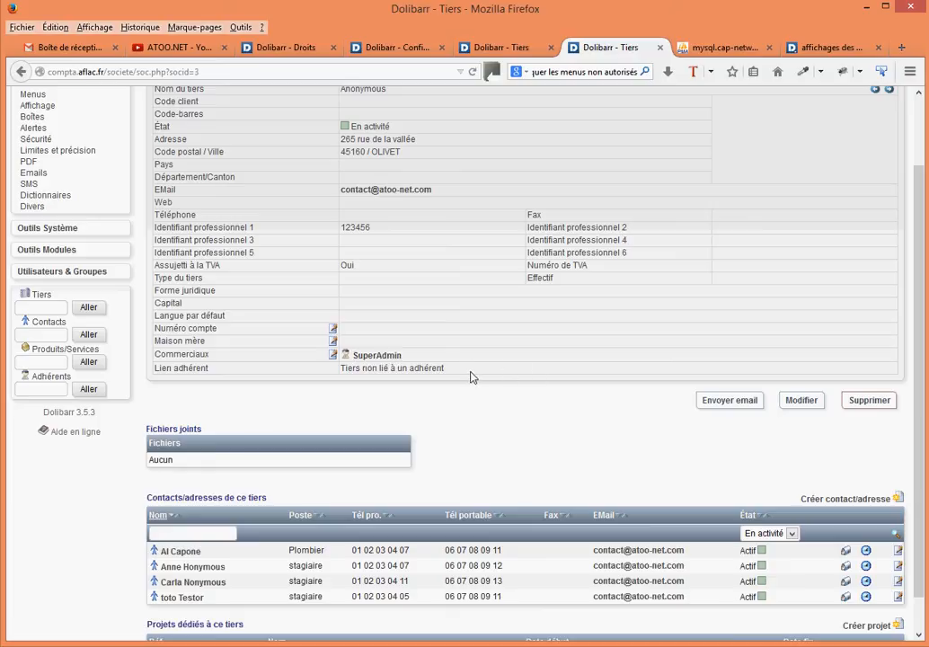
left_click(332, 356)
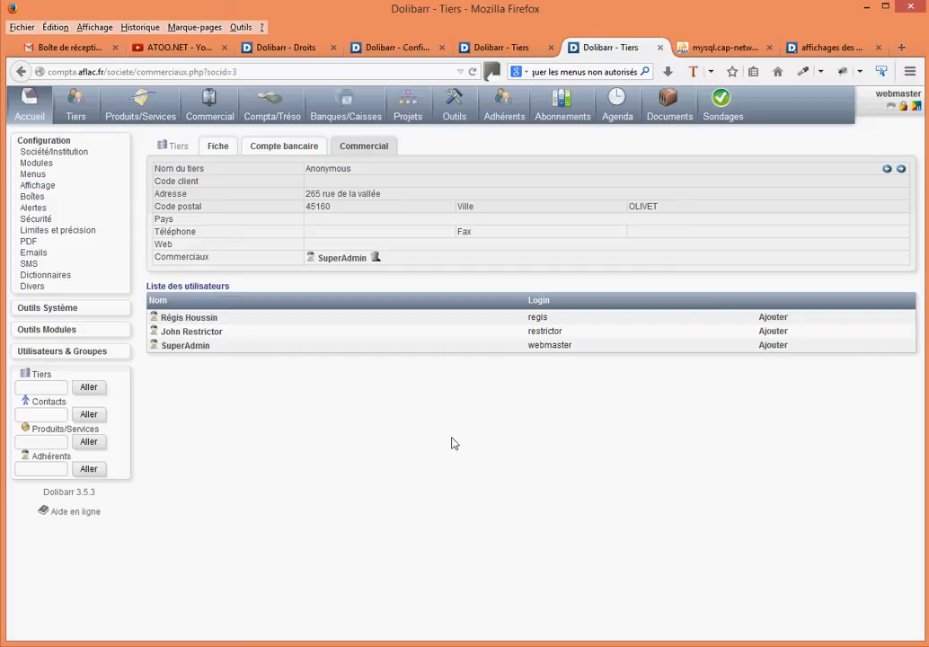
left_click(777, 335)
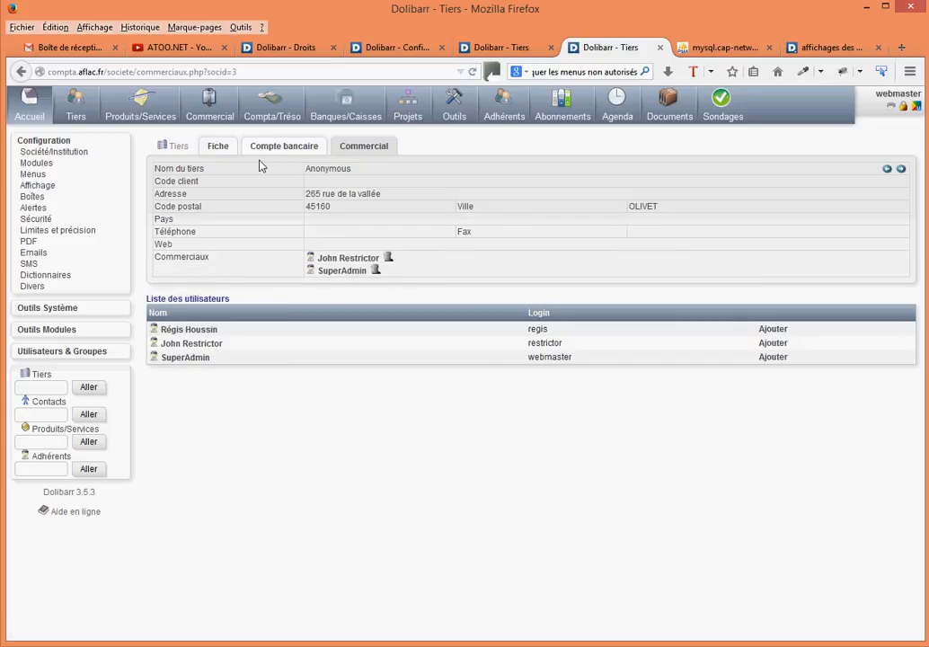
Open Anonymous's draft commercial proposal dated 14/05/2014 from its customer record and validate it.
left_click(217, 146)
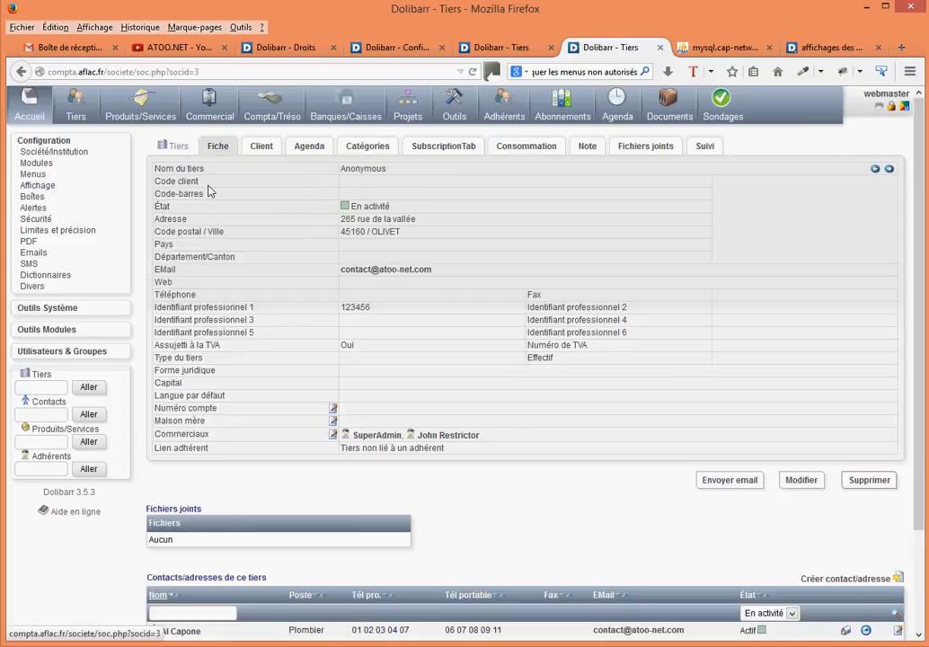
left_click(257, 151)
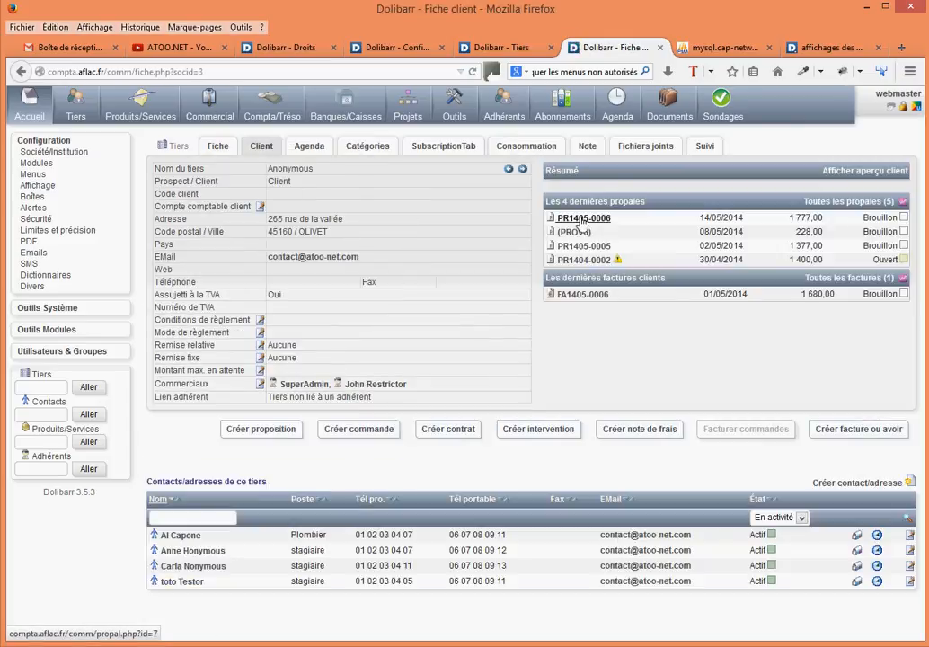
left_click(581, 219)
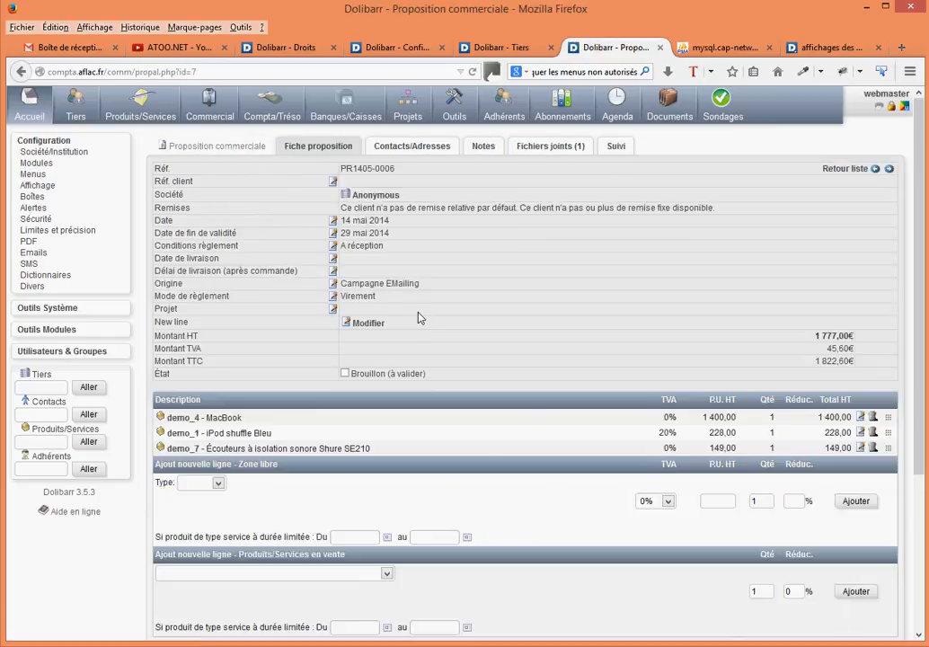
scroll(420, 311, "down", 3)
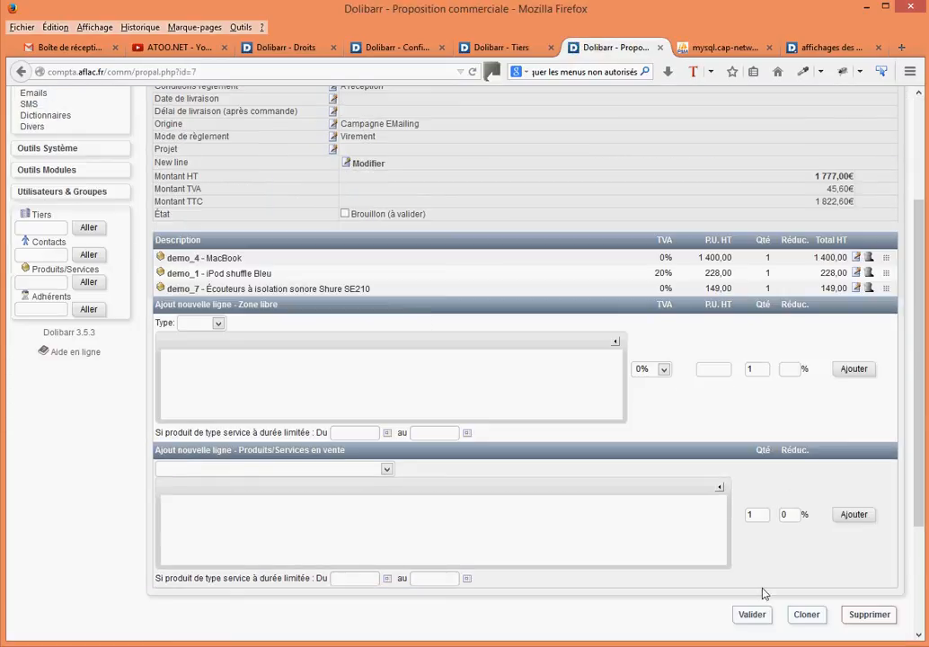
left_click(760, 617)
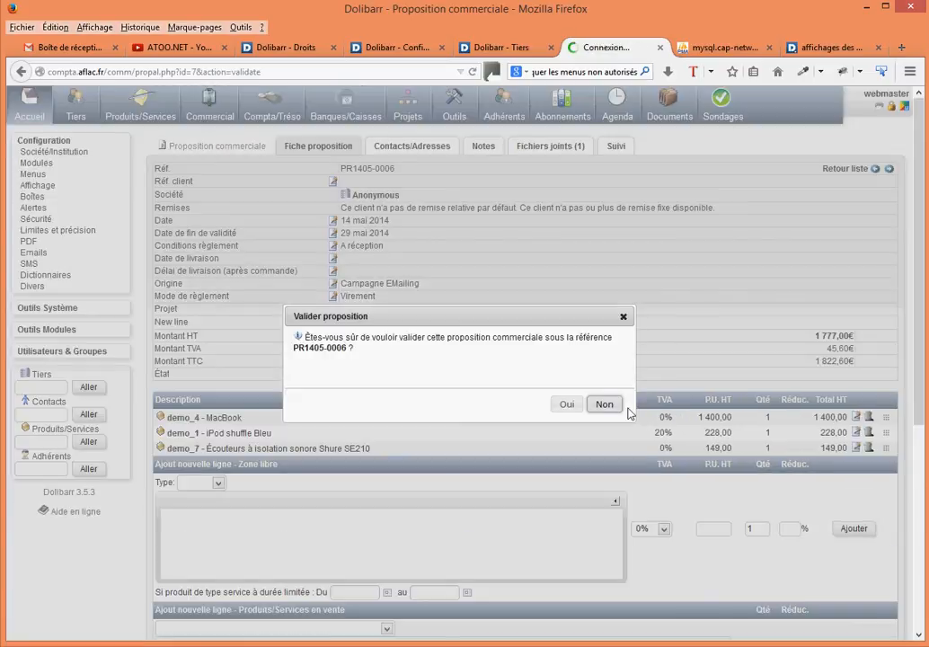
left_click(566, 405)
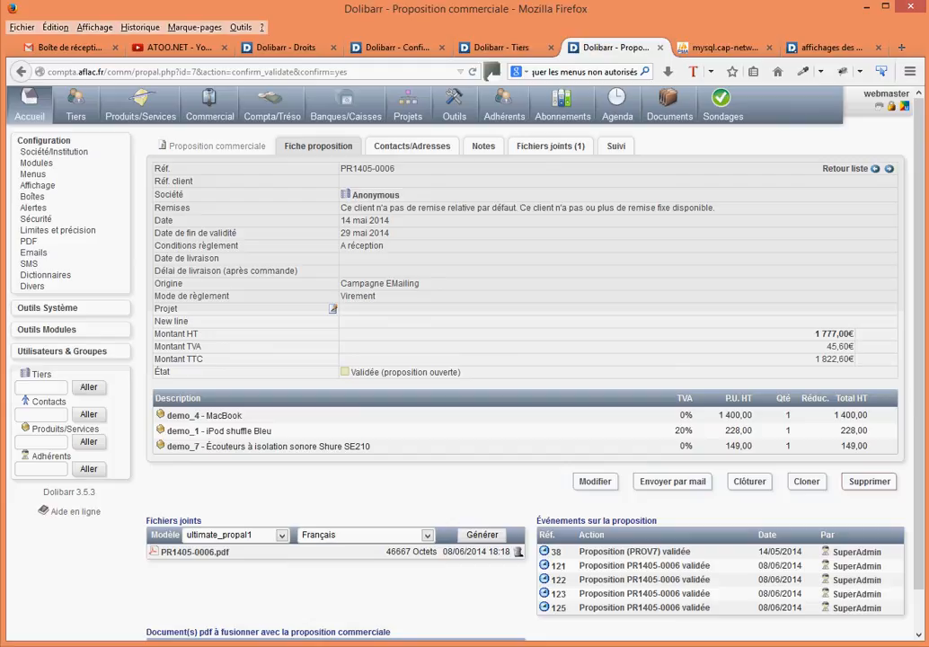
Reload the restricted user's Tiers page in Chrome and inspect Anonymous's validated proposal dated 14/05/2014, including the available actions.
key("alt+Tab")
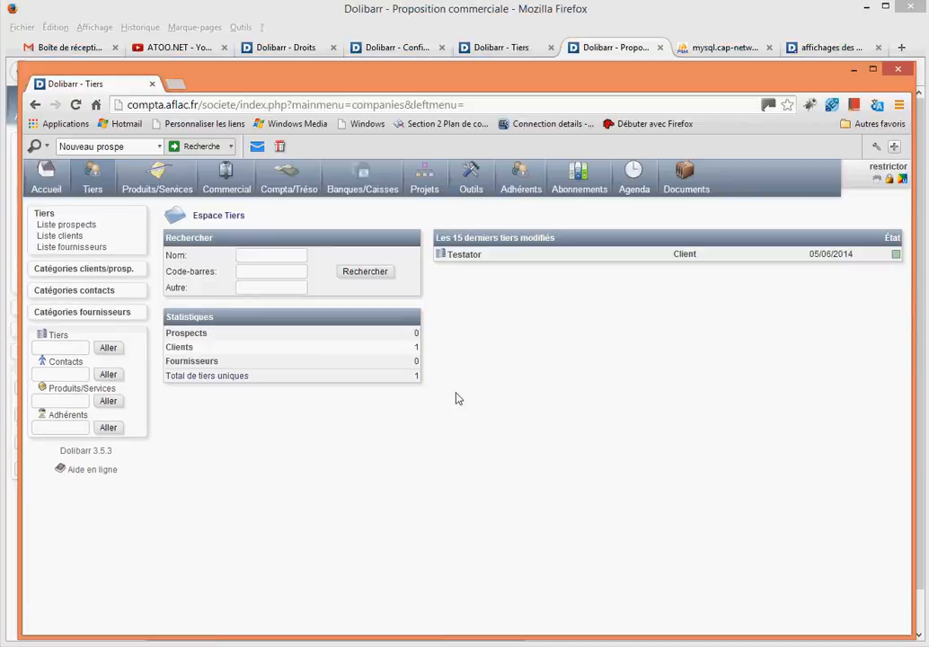
left_click(78, 107)
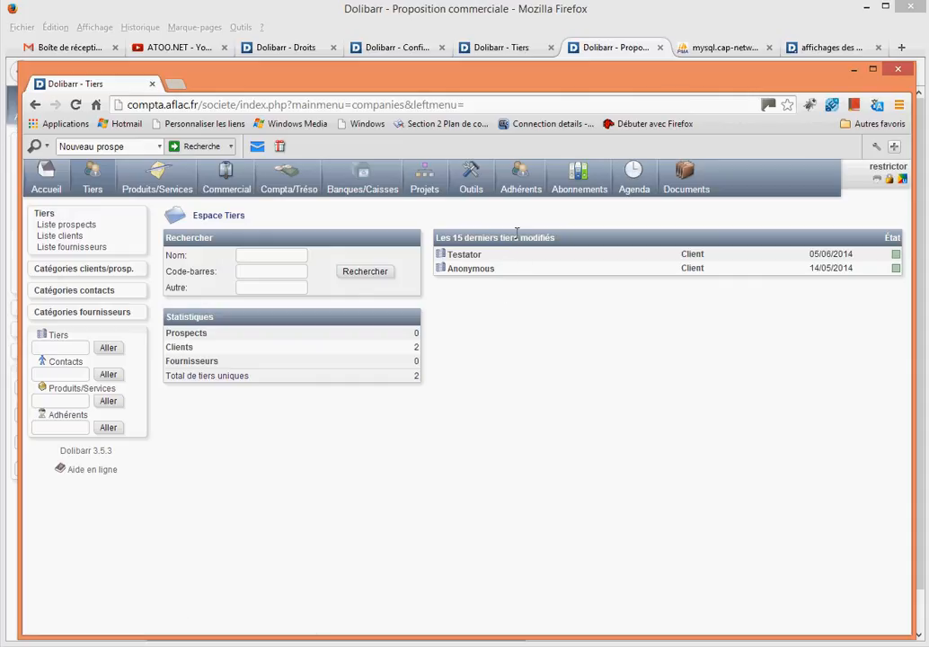
left_click(469, 269)
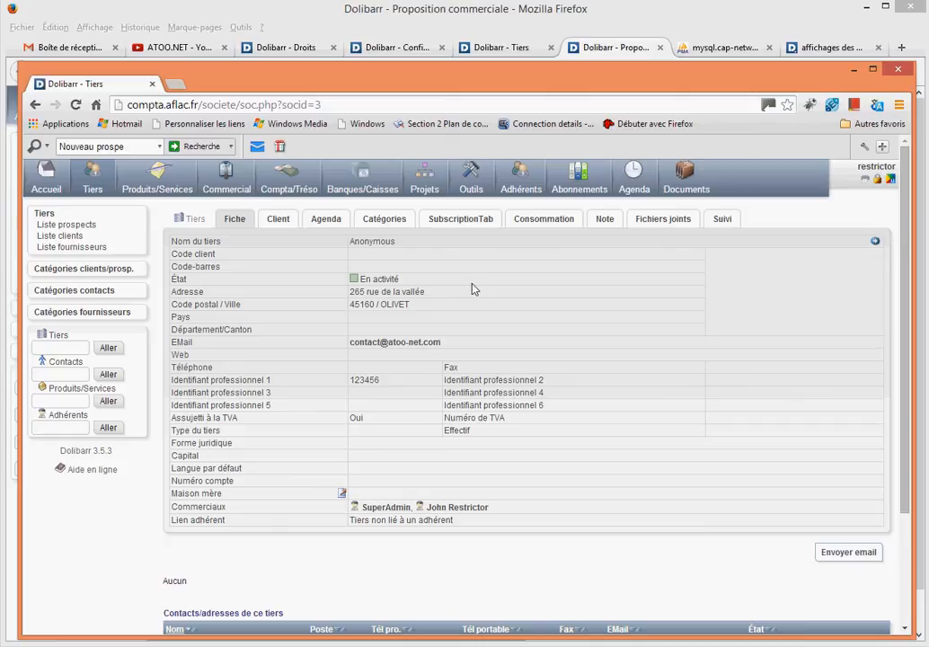
left_click(281, 220)
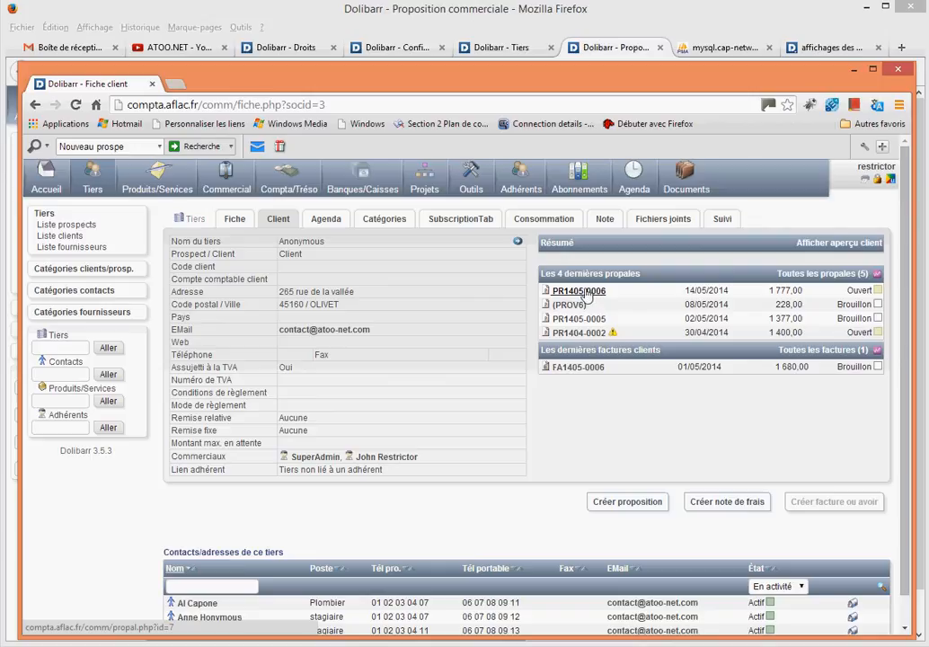
left_click(584, 293)
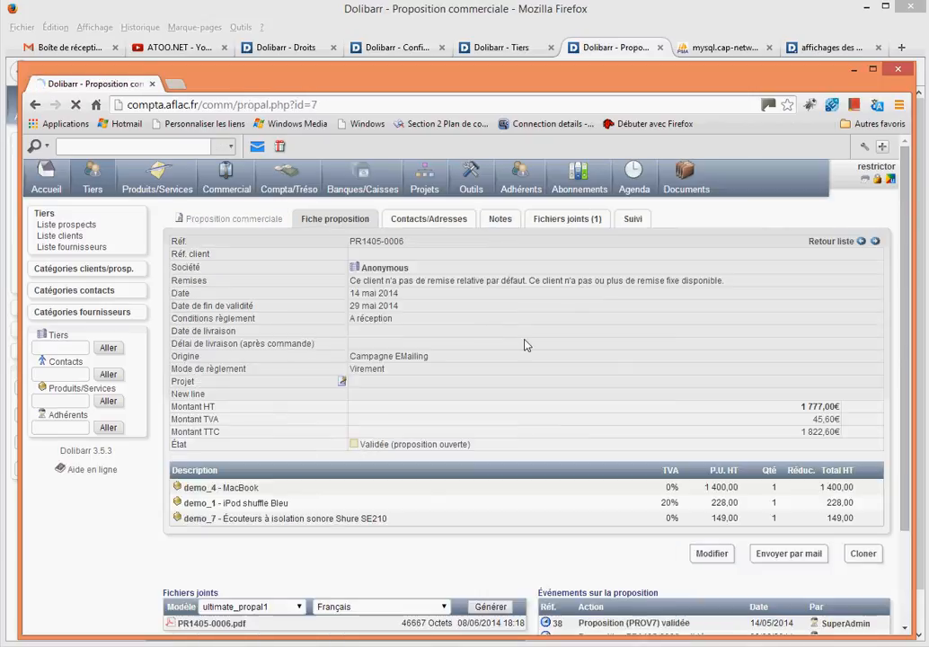
scroll(527, 345, "down", 3)
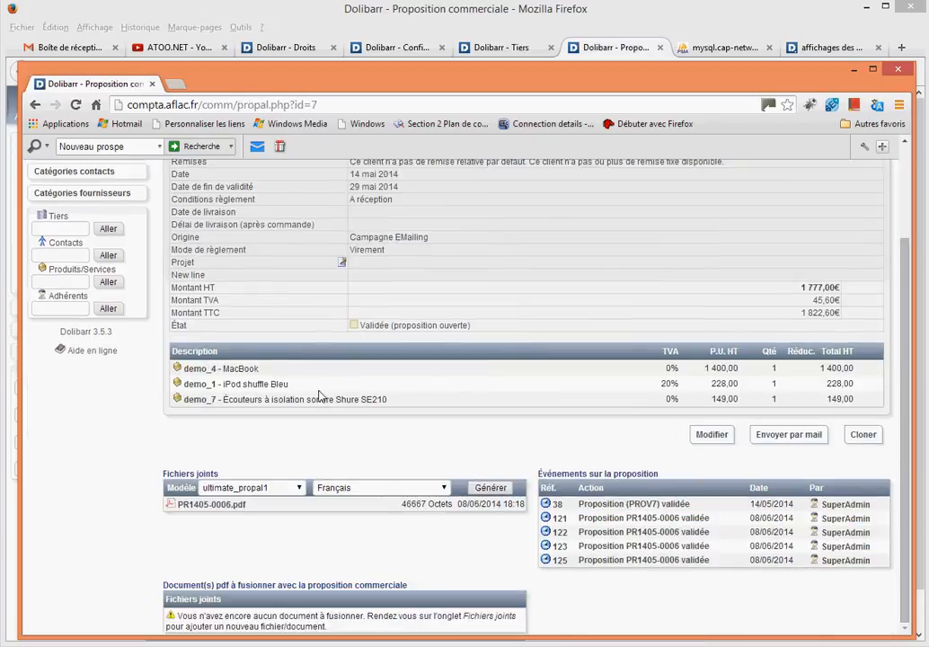